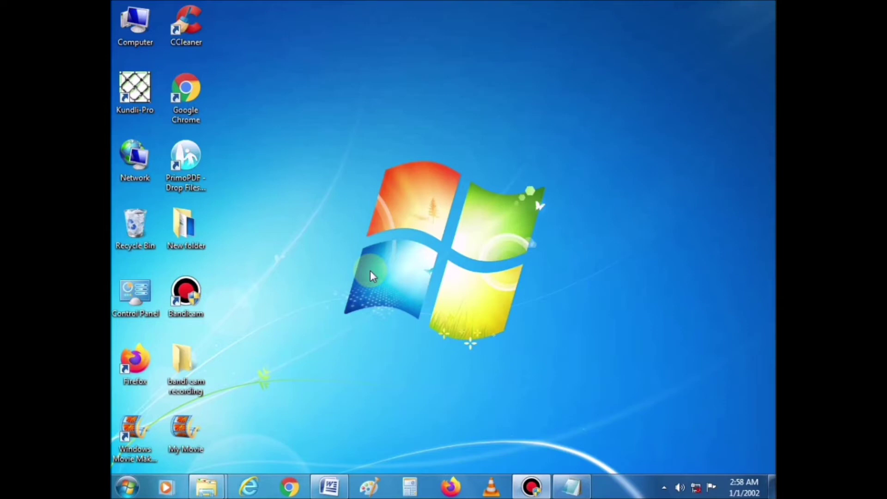
# - Open the Computer window and close it again
pyautogui.click(128, 486)
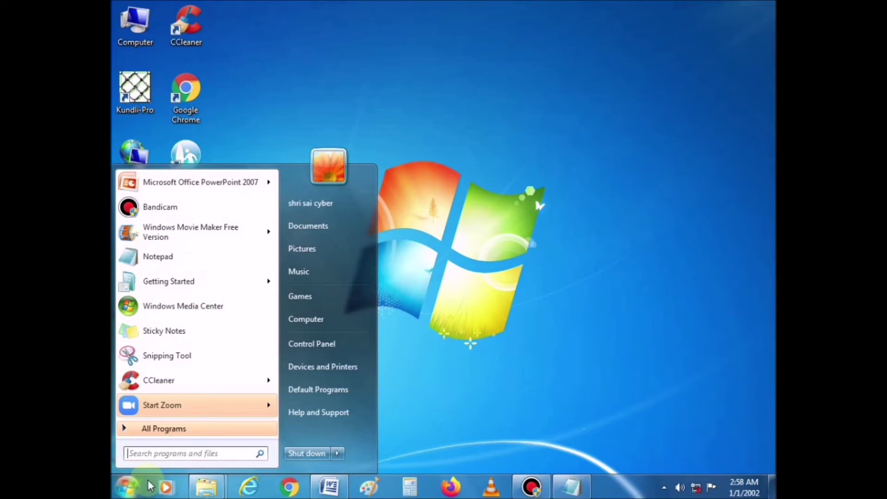
pyautogui.click(322, 320)
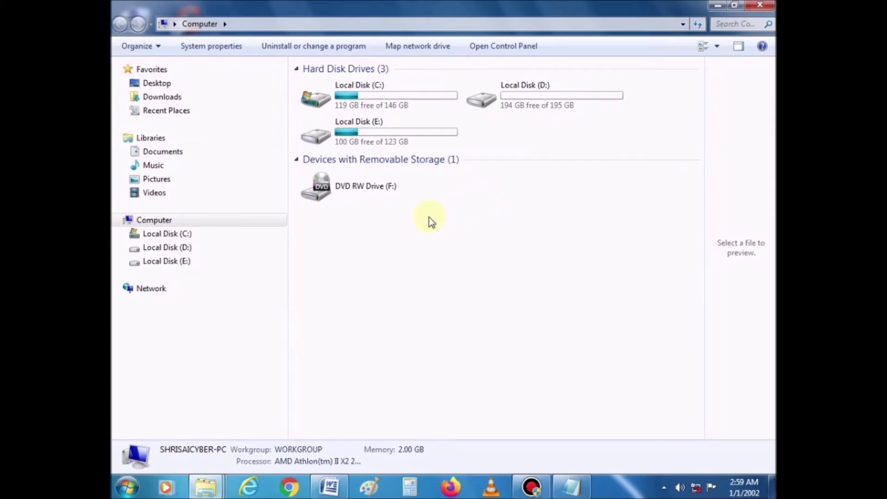
pyautogui.click(760, 5)
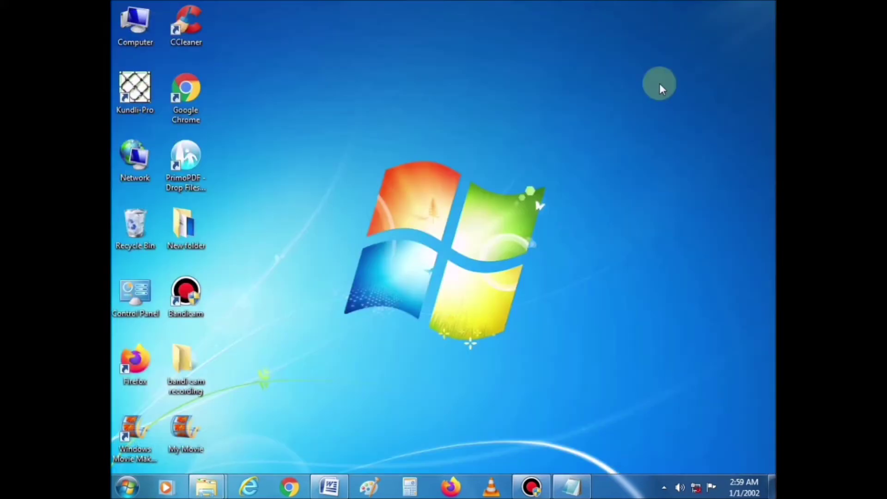
# - Open the Computer window and browse the contents of Local Disk (D:)
pyautogui.doubleClick(134, 40)
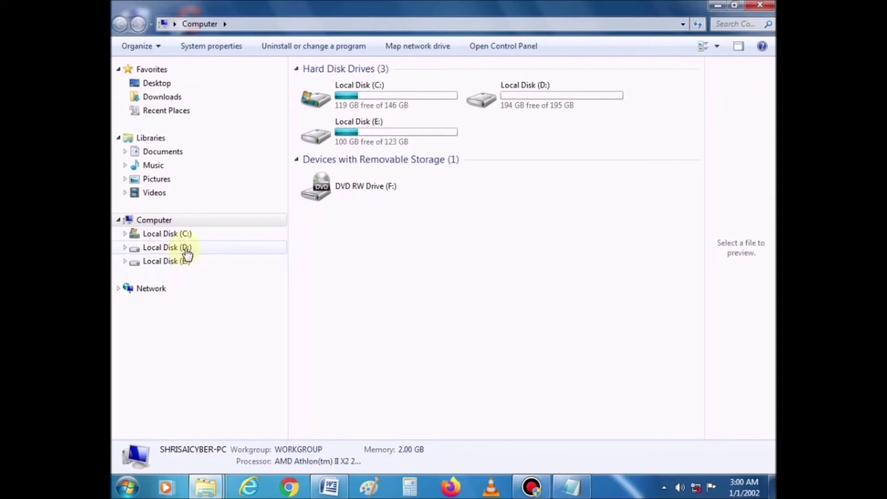
pyautogui.doubleClick(527, 103)
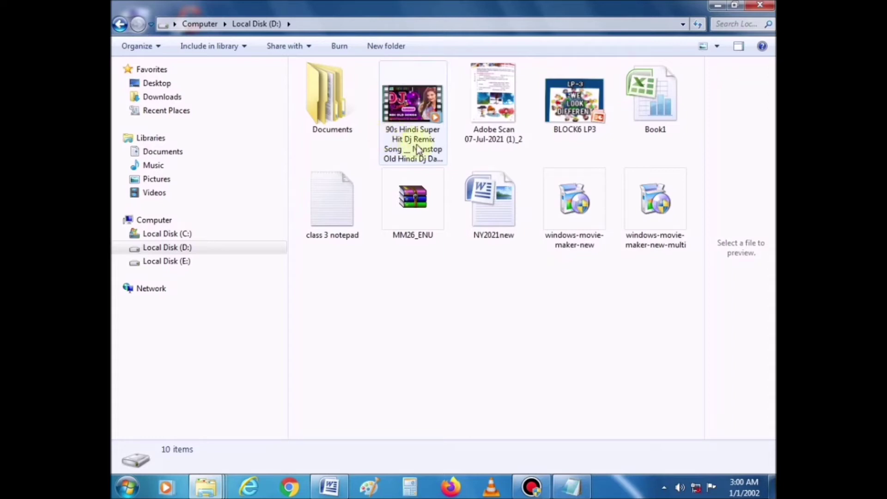
pyautogui.moveTo(443, 182)
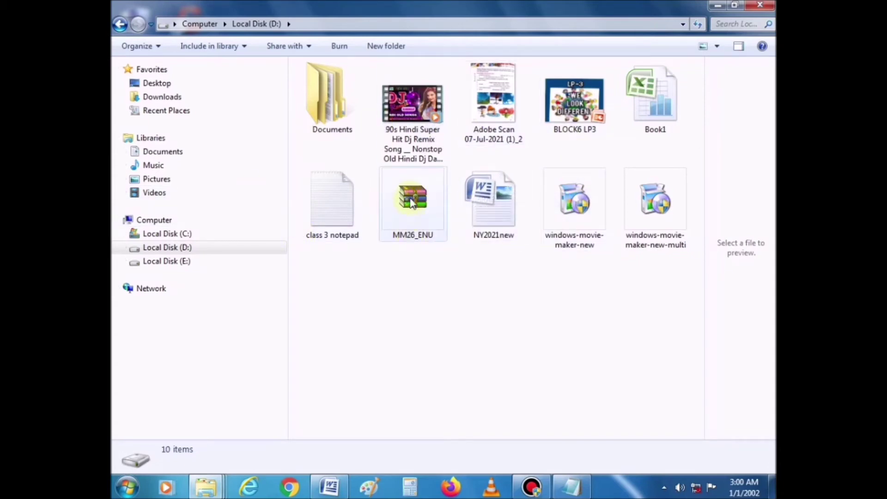
pyautogui.moveTo(416, 200)
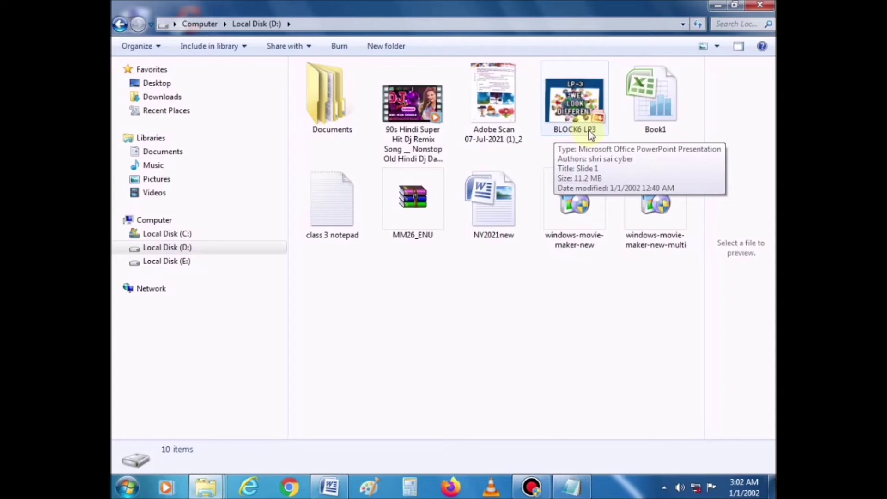
# - Create a new folder on Local Disk (D:) and name it with the person's first name
pyautogui.rightClick(467, 319)
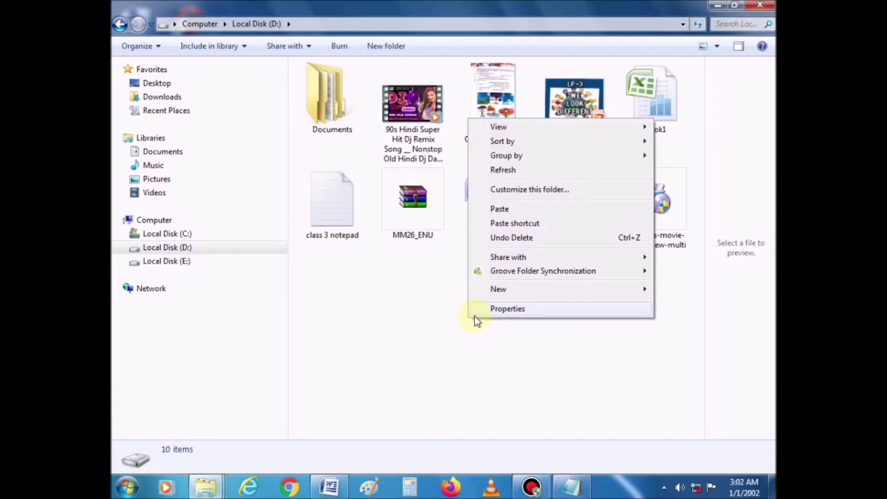
pyautogui.moveTo(498, 292)
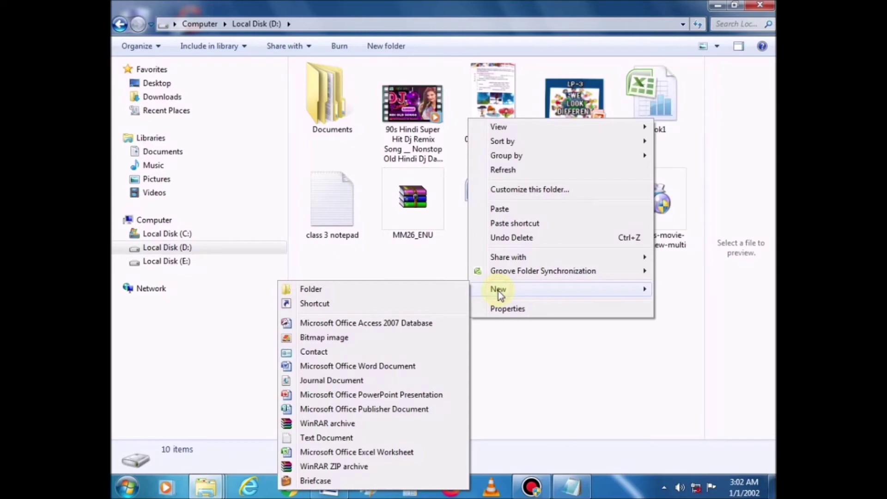
pyautogui.click(425, 288)
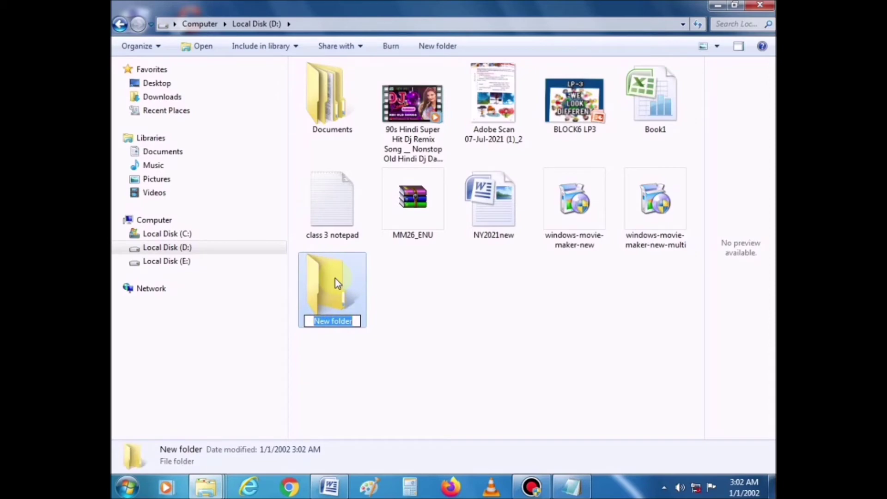
pyautogui.write('files')
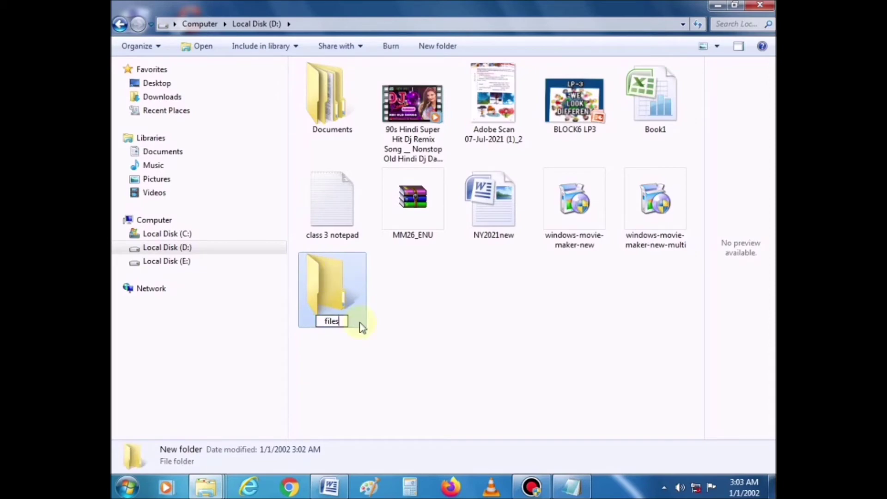
pyautogui.press('BackSpace')
pyautogui.press('BackSpace')
pyautogui.press('BackSpace')
pyautogui.press('BackSpace')
pyautogui.press('BackSpace')
pyautogui.write('neha')
pyautogui.press('Return')
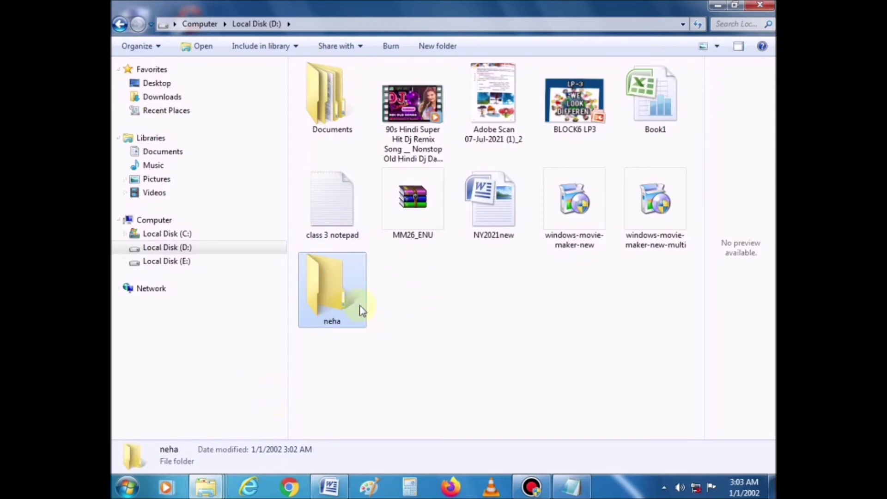
# - Switch to Local Disk (C:) and return to Local Disk (D:)
pyautogui.moveTo(323, 292)
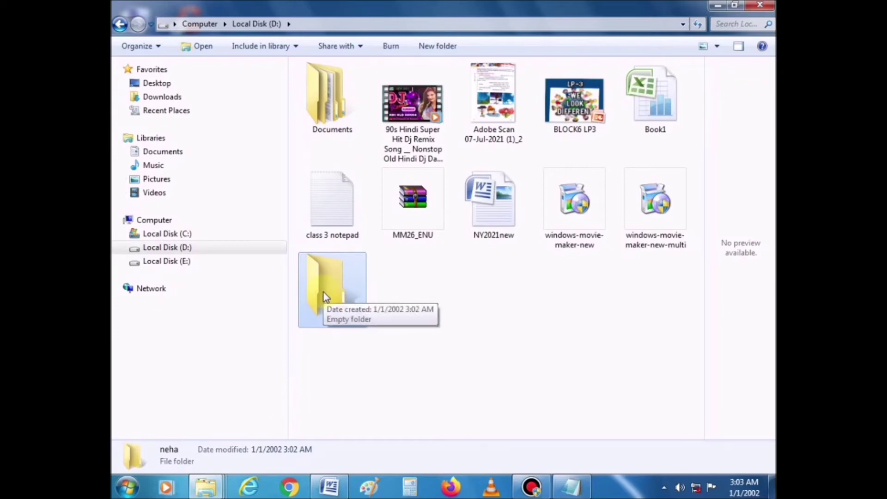
pyautogui.press('BackSpace')
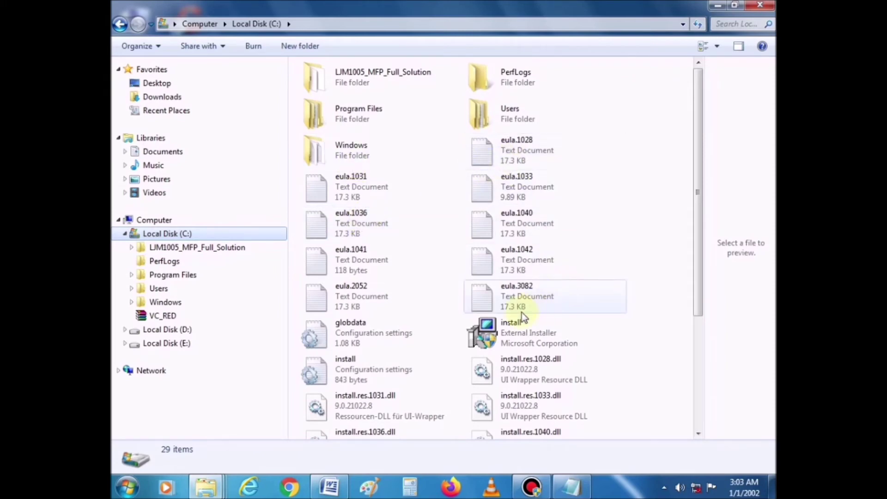
pyautogui.click(161, 330)
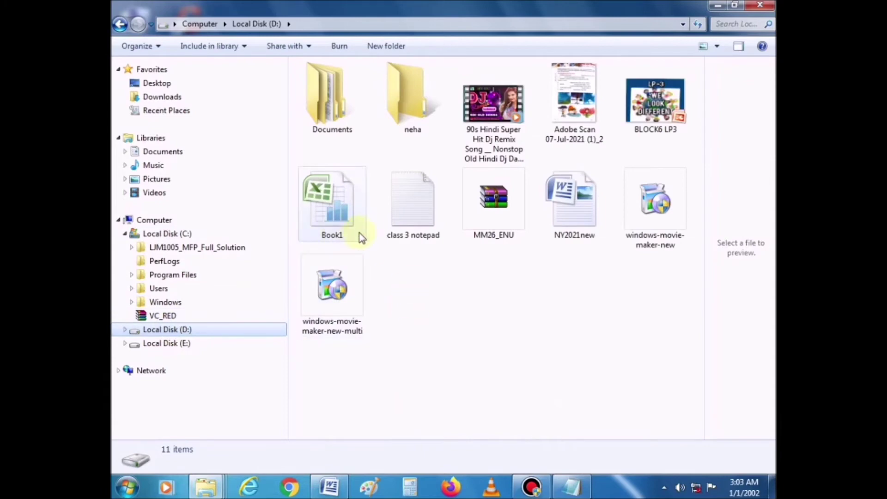
# - View the class 3 notepad text file in a maximized window and close it
pyautogui.doubleClick(411, 218)
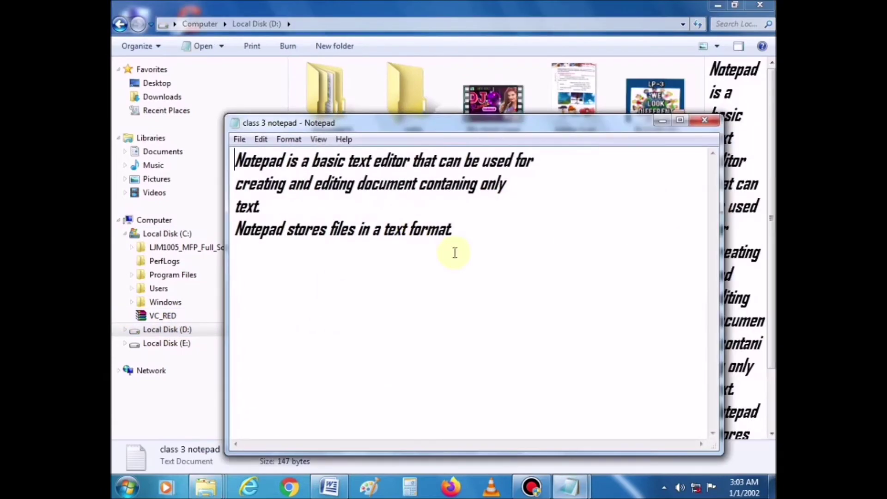
pyautogui.click(680, 121)
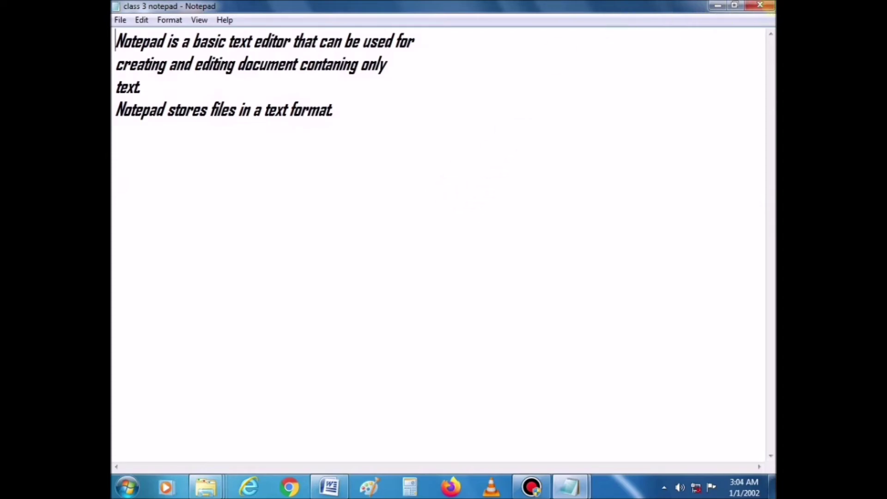
pyautogui.click(760, 5)
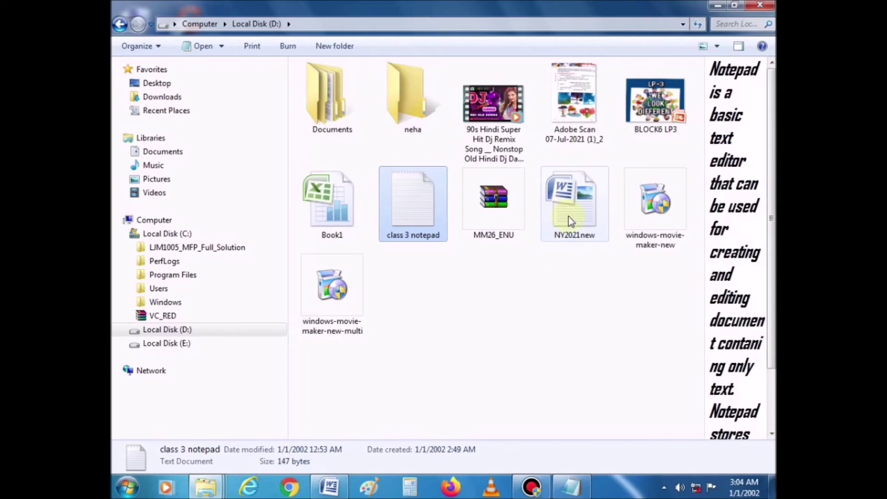
# - View the general properties of the NY2021new Word document, close them and deselect the file
pyautogui.click(575, 233)
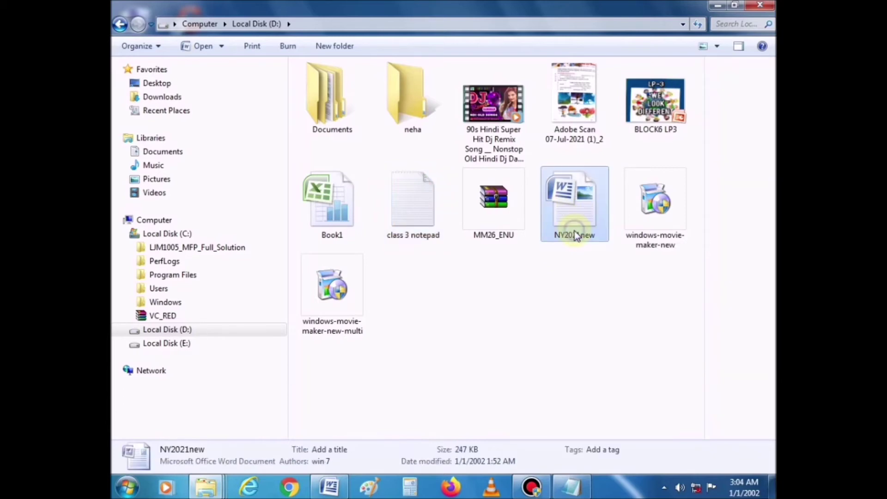
pyautogui.rightClick(576, 235)
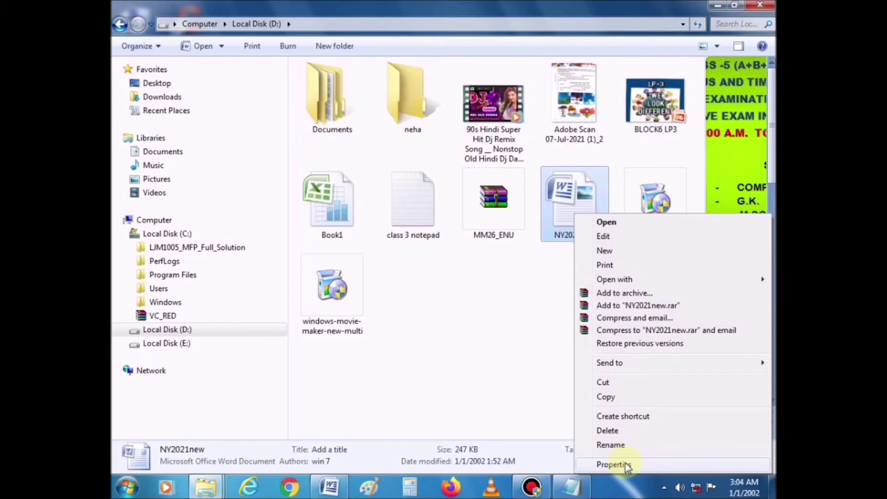
pyautogui.click(612, 464)
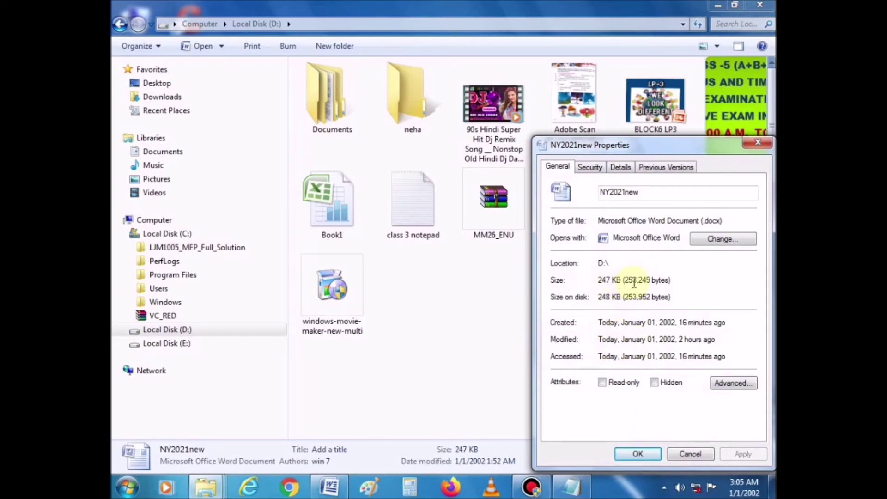
pyautogui.click(758, 142)
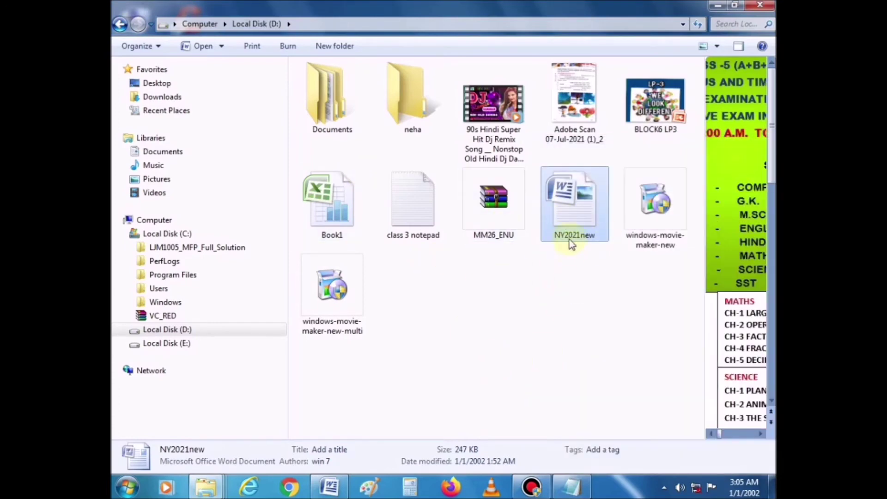
pyautogui.click(372, 277)
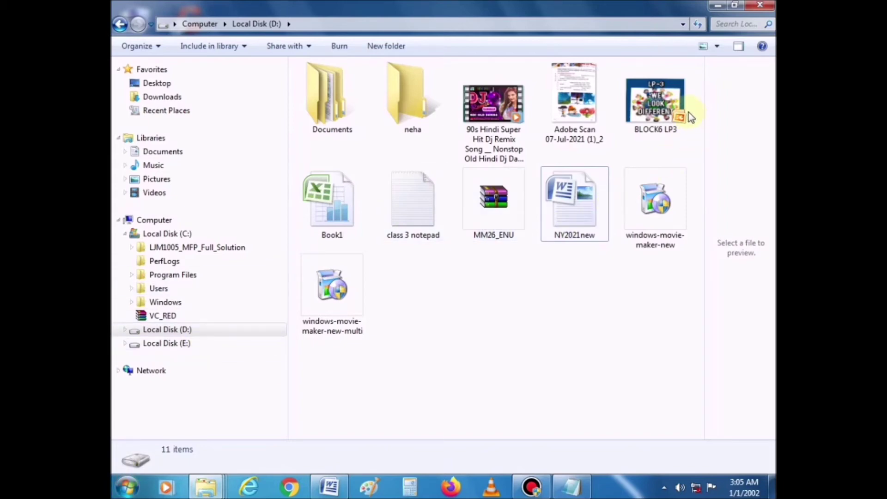
# - Rename the BLOCK6 LP3 presentation on Local Disk (D:) as blc20
pyautogui.rightClick(662, 116)
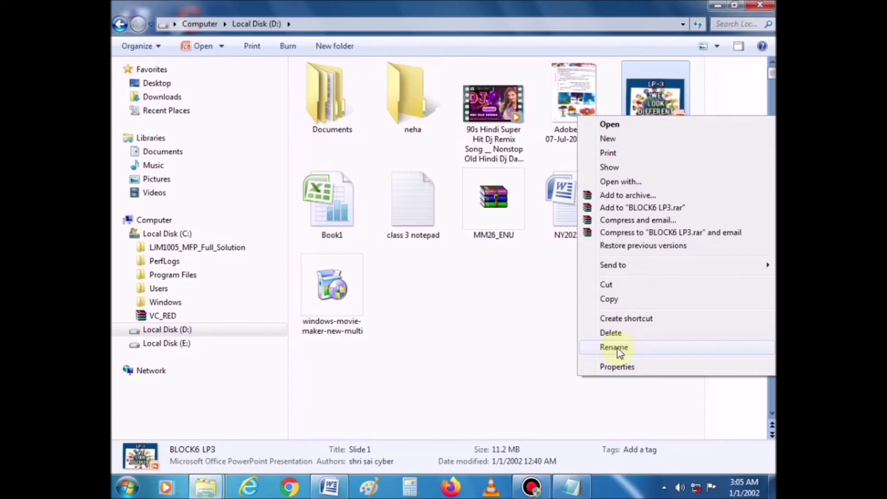
pyautogui.click(614, 347)
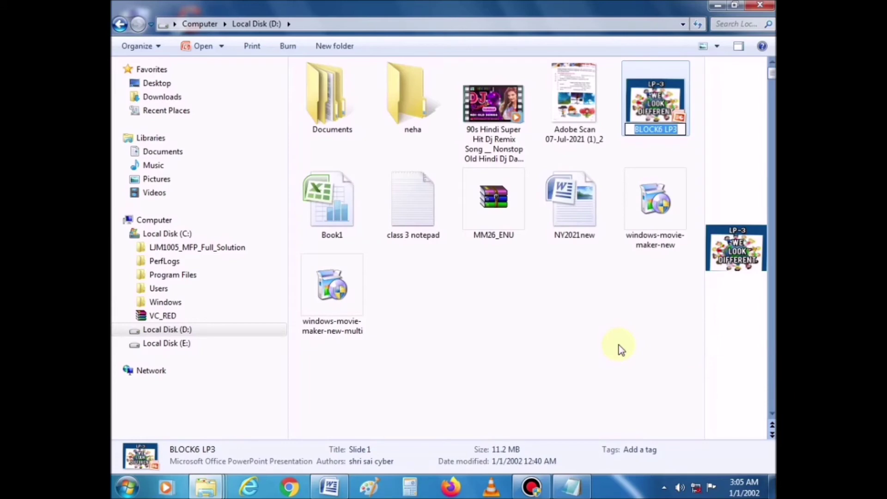
pyautogui.write('blc20')
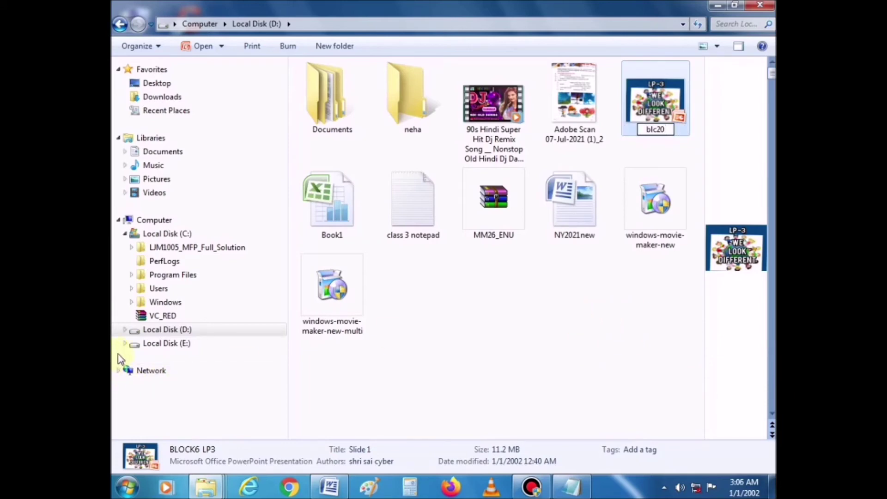
pyautogui.press('Return')
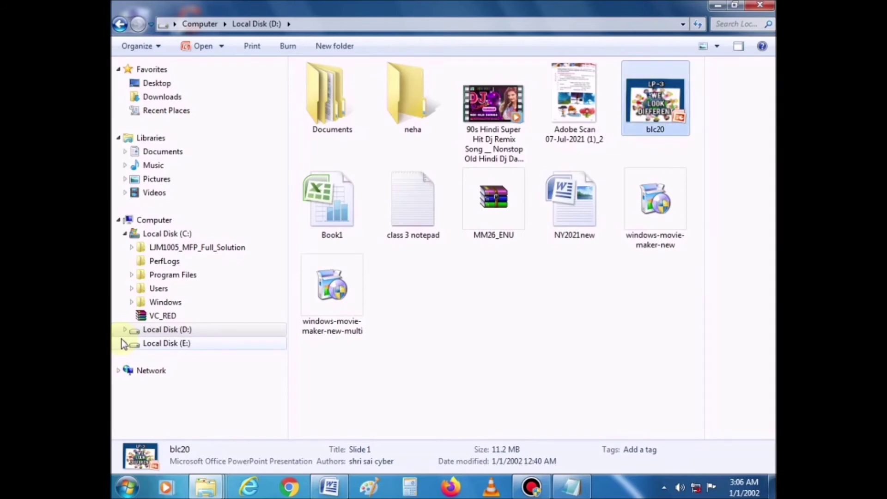
pyautogui.click(540, 339)
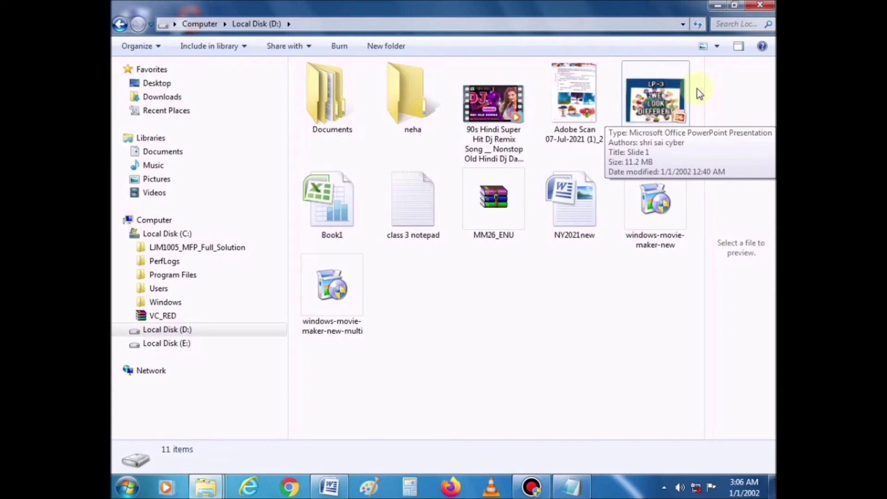
# - Move the blc20 presentation from Local Disk (D:) to the Desktop by cutting and pasting it
pyautogui.rightClick(638, 126)
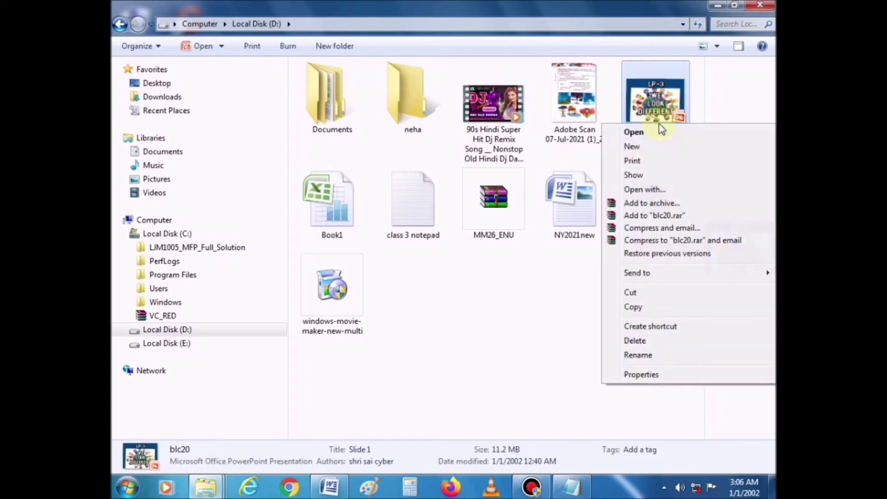
pyautogui.click(642, 293)
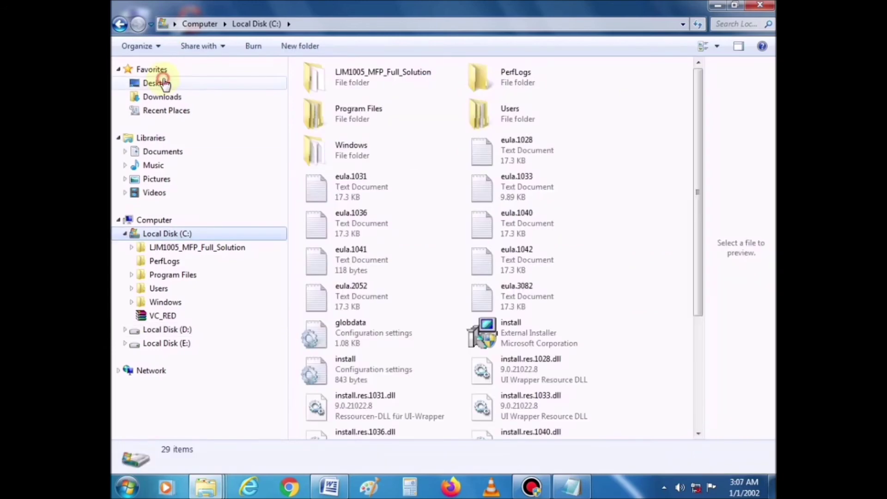
pyautogui.click(162, 83)
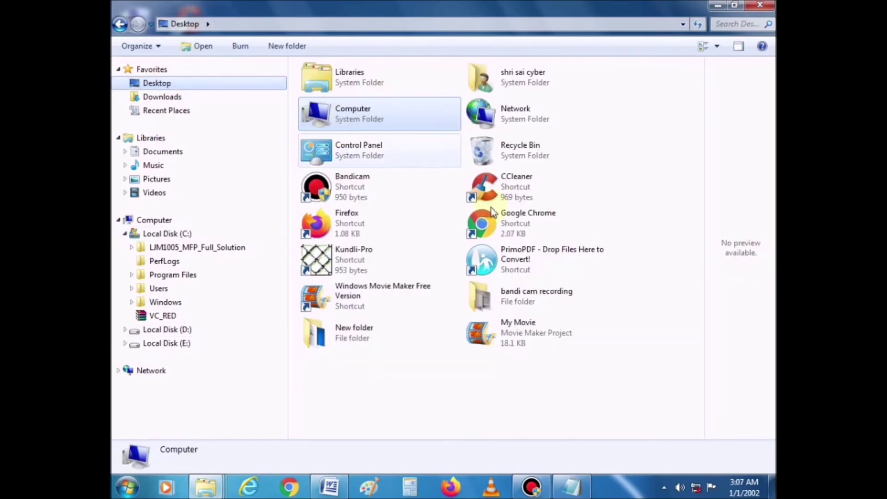
pyautogui.rightClick(426, 380)
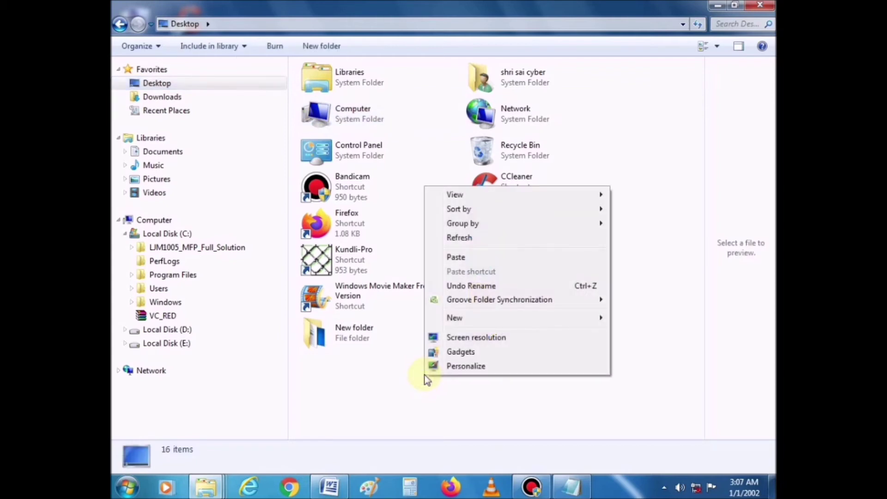
pyautogui.click(460, 256)
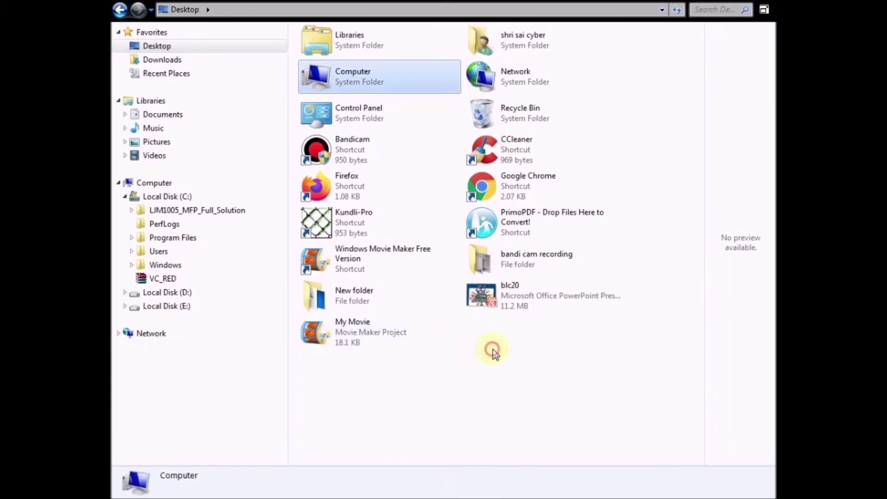
pyautogui.click(492, 349)
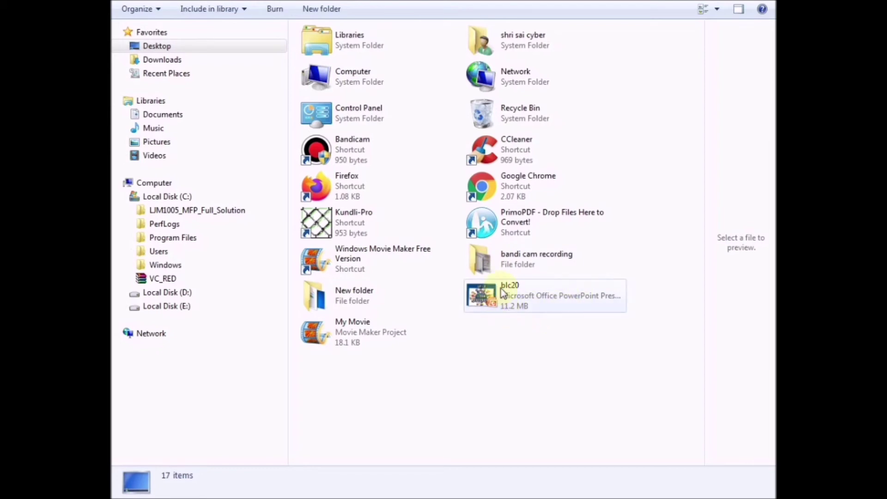
pyautogui.moveTo(550, 309)
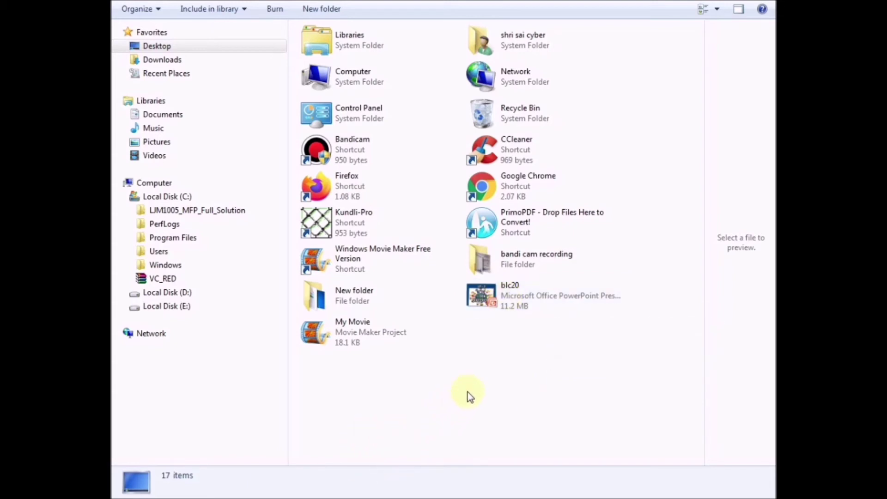
# - Copy the blc20 presentation from the Desktop and paste it into Local Disk (D:)
pyautogui.rightClick(501, 304)
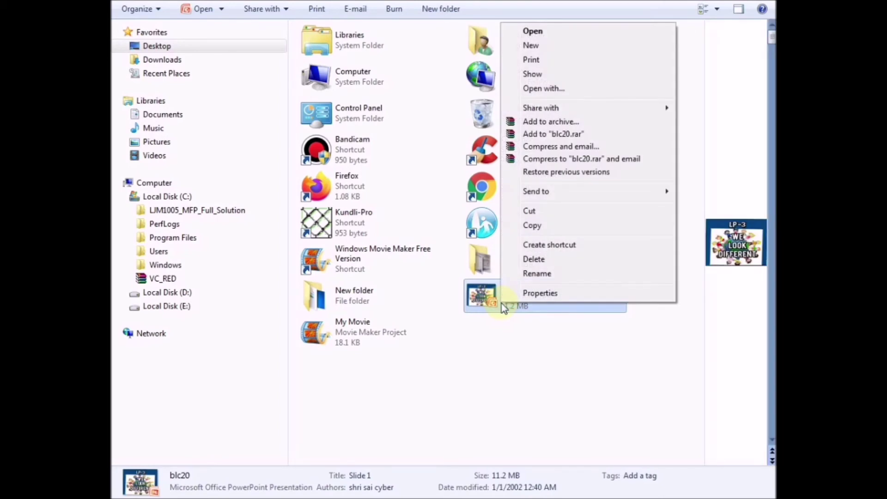
pyautogui.click(542, 225)
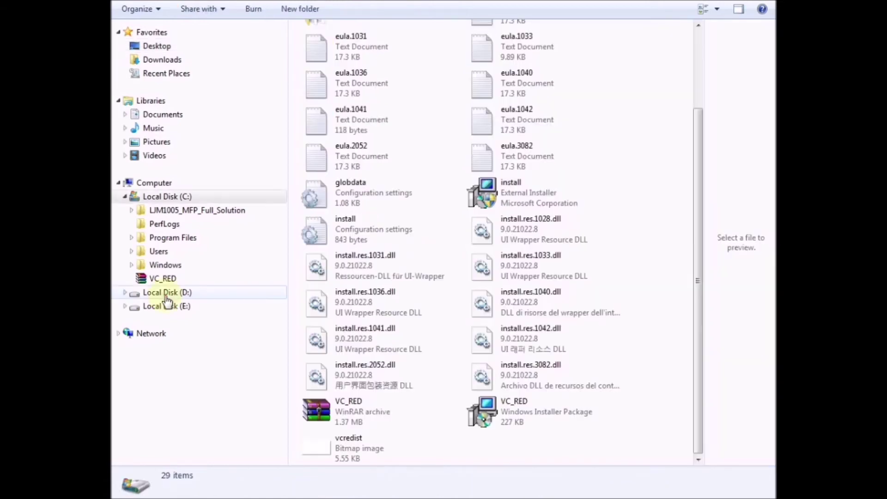
pyautogui.click(166, 292)
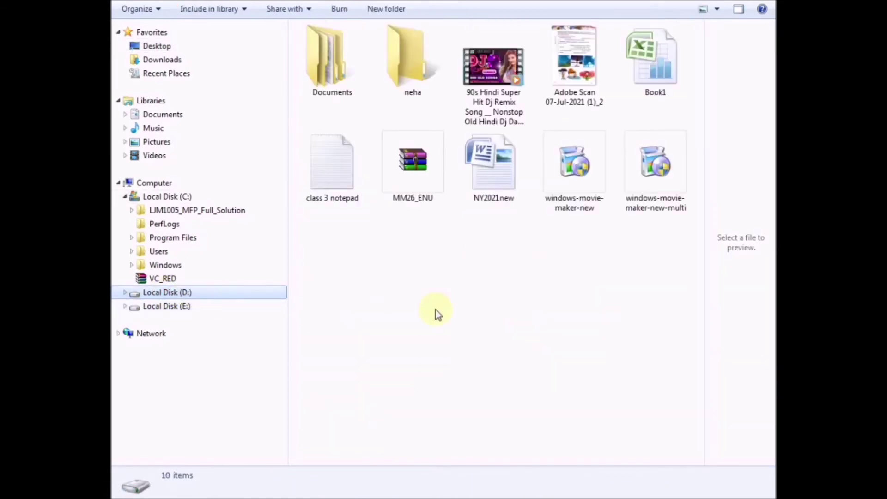
pyautogui.rightClick(452, 288)
pyautogui.click(485, 177)
pyautogui.click(164, 292)
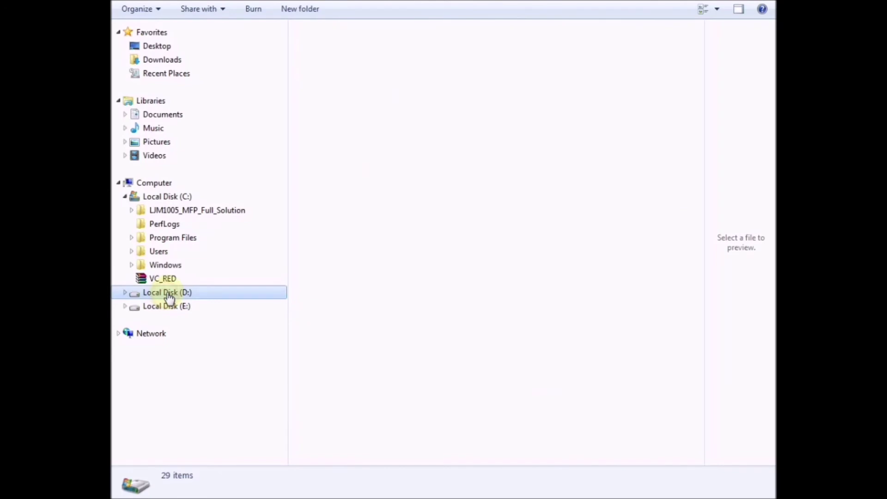
pyautogui.click(453, 287)
pyautogui.rightClick(452, 288)
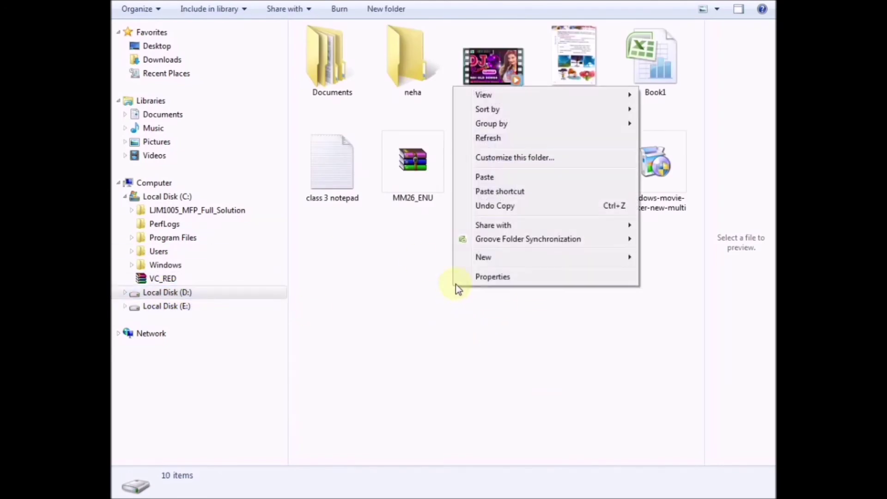
pyautogui.click(494, 175)
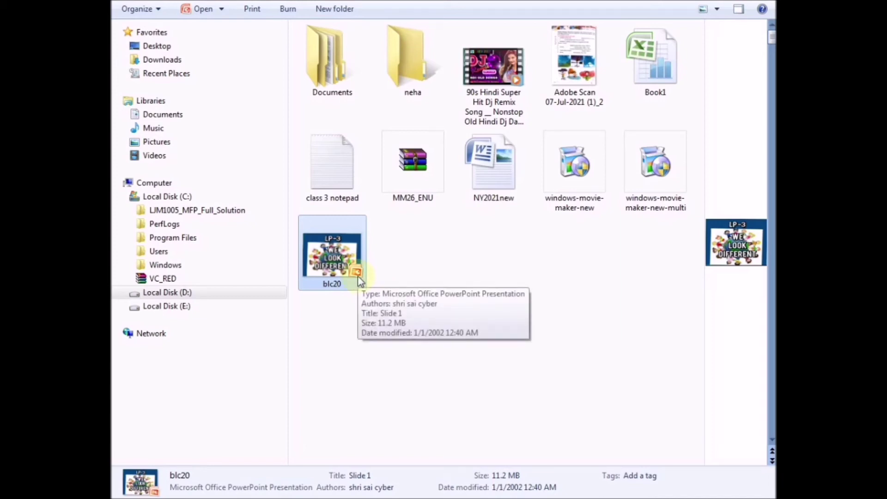
# - Delete the blc20 presentation from Local Disk (D:), confirming its move to the Recycle Bin
pyautogui.press('Delete')
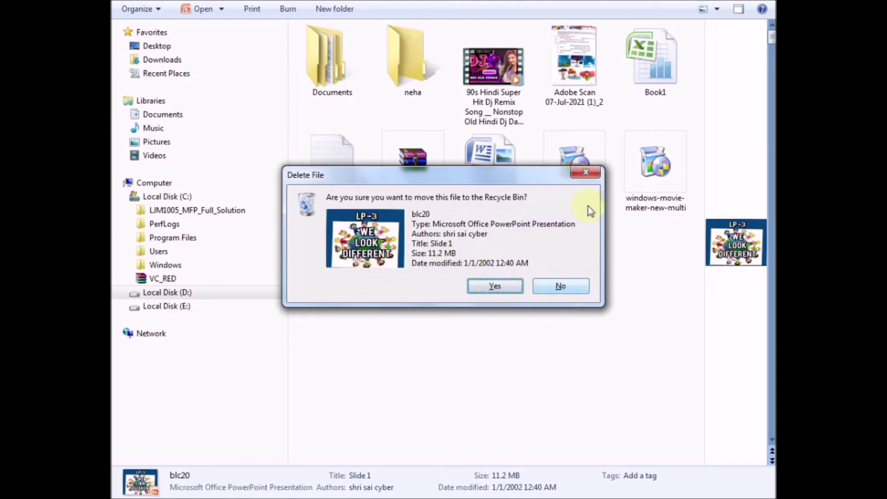
pyautogui.click(585, 173)
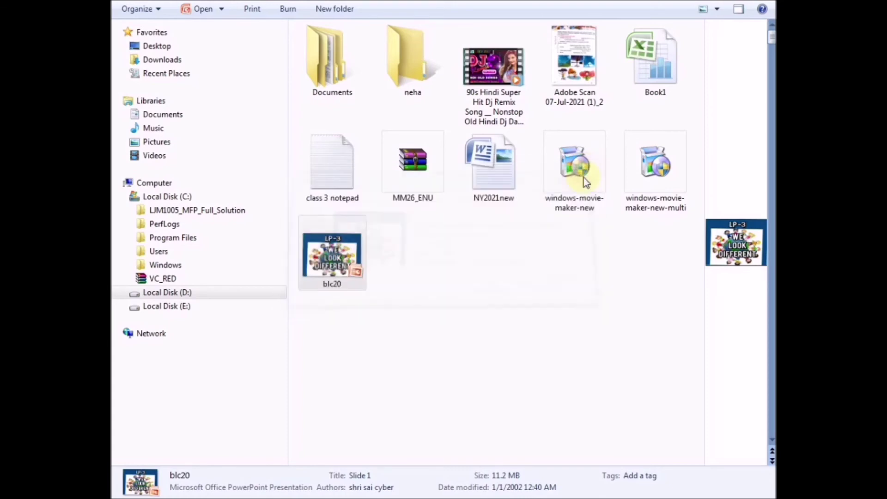
pyautogui.rightClick(330, 265)
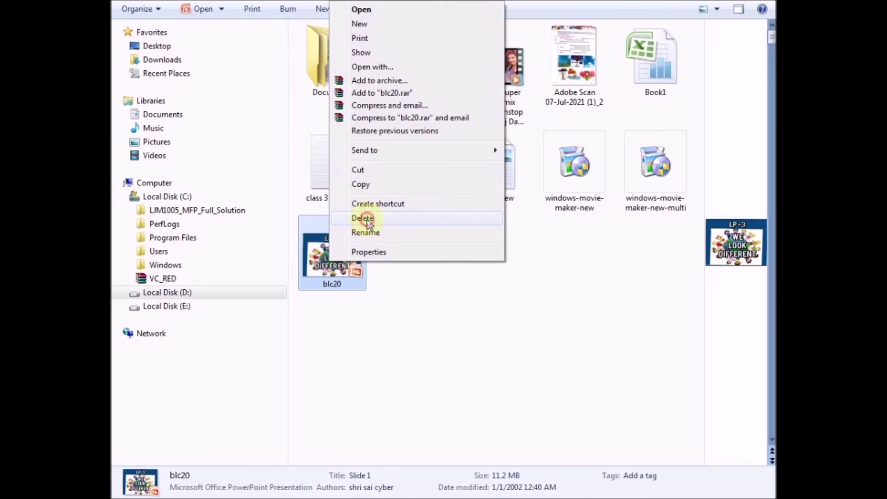
pyautogui.click(367, 220)
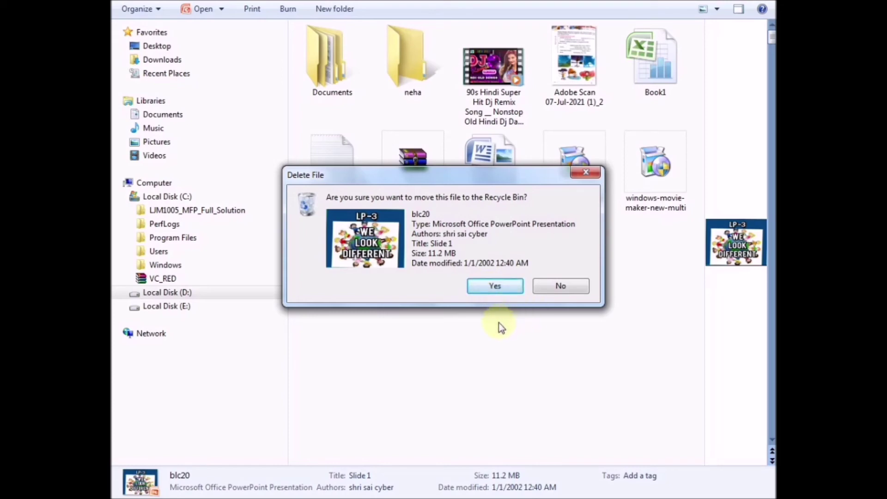
pyautogui.click(496, 287)
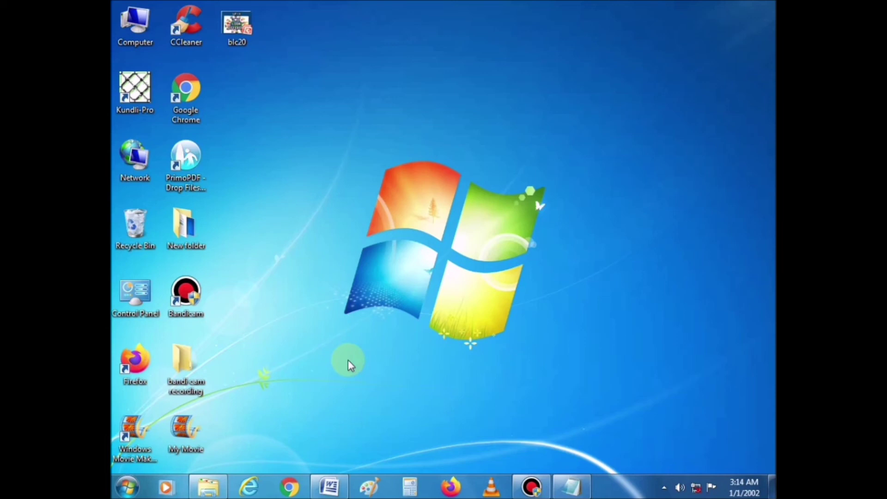
# - Open the Calculator from the Windows accessories
pyautogui.click(133, 480)
pyautogui.click(152, 429)
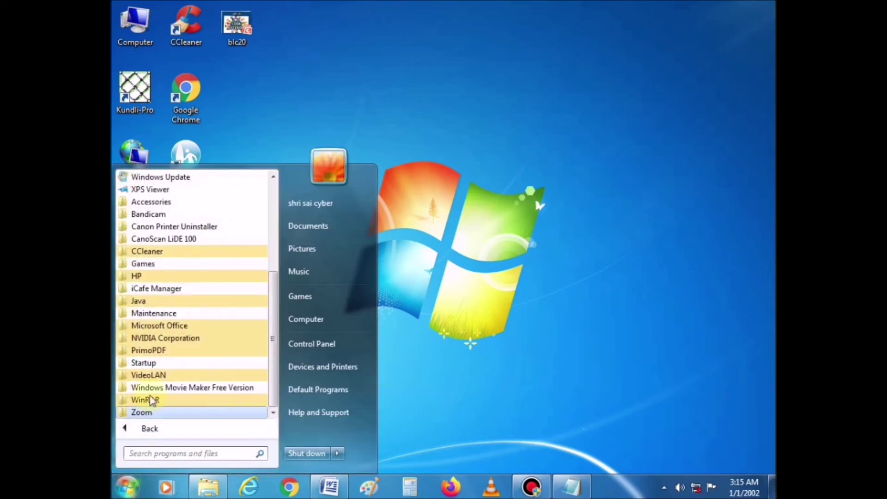
pyautogui.click(157, 201)
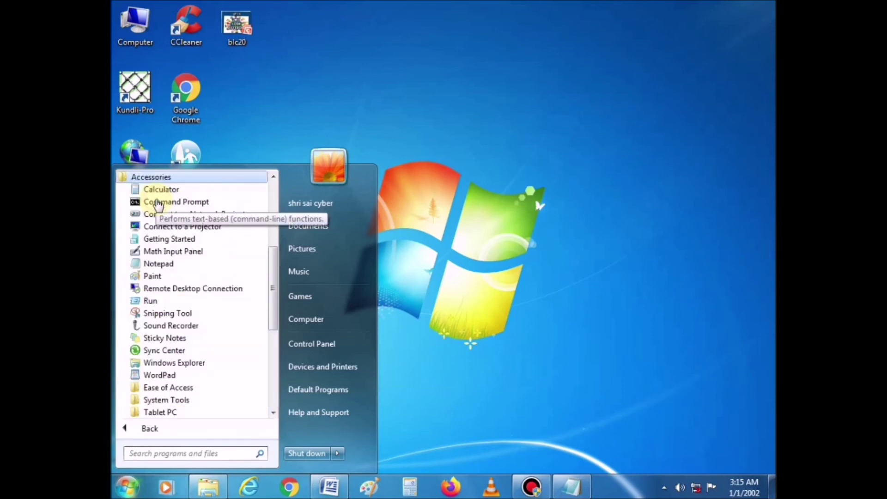
pyautogui.click(159, 189)
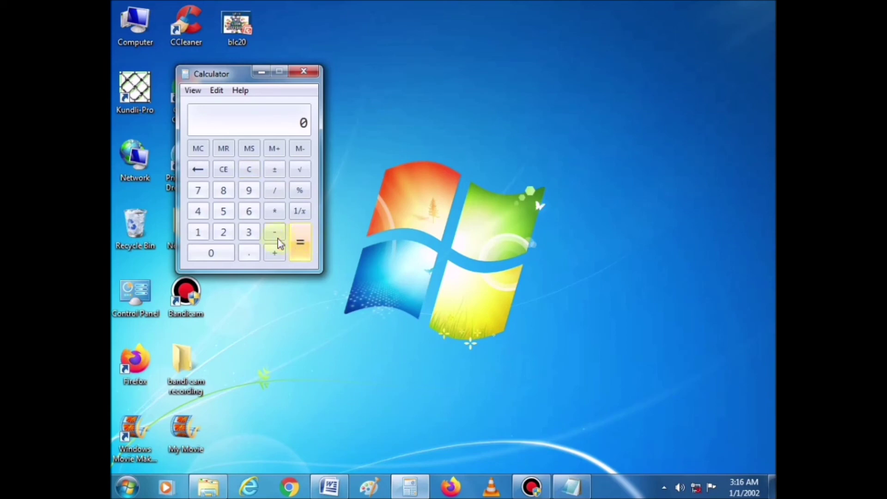
# - Multiply 3 by 9 in the calculator and close it
pyautogui.click(247, 232)
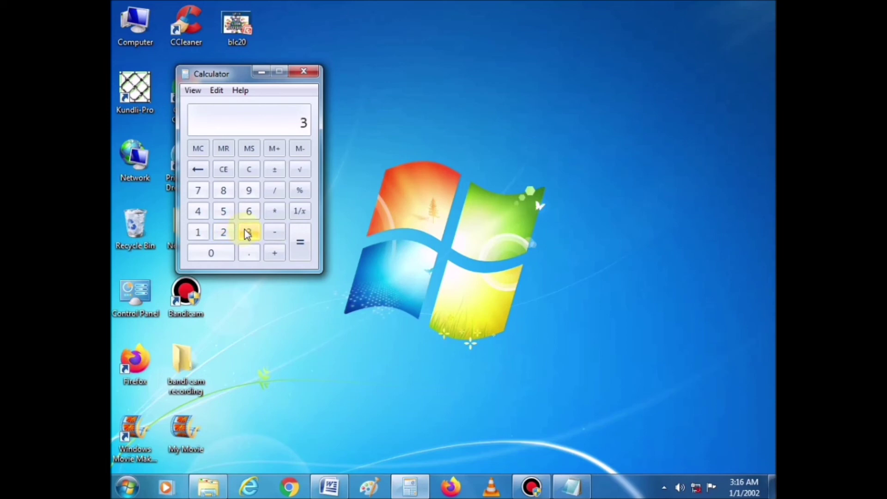
pyautogui.click(272, 212)
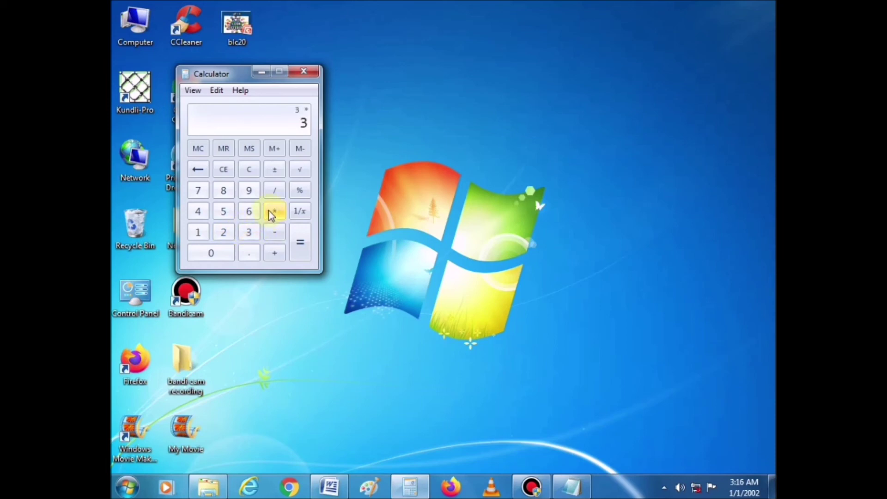
pyautogui.click(248, 193)
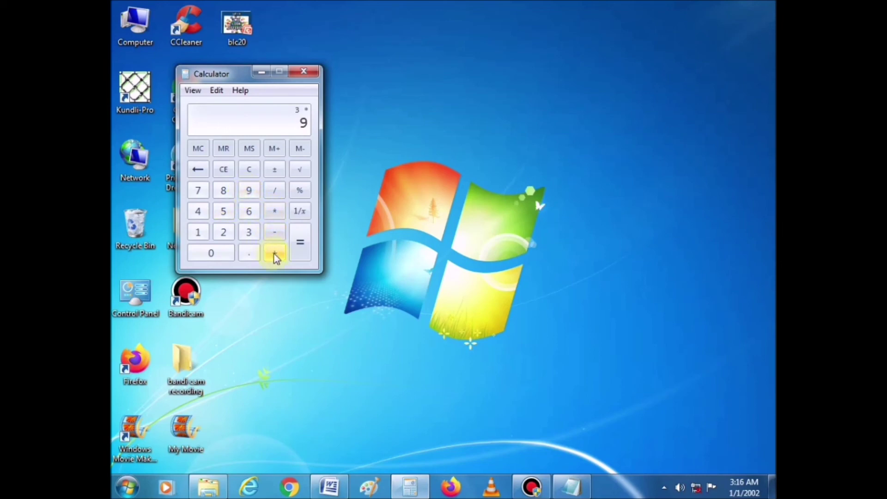
pyautogui.click(296, 250)
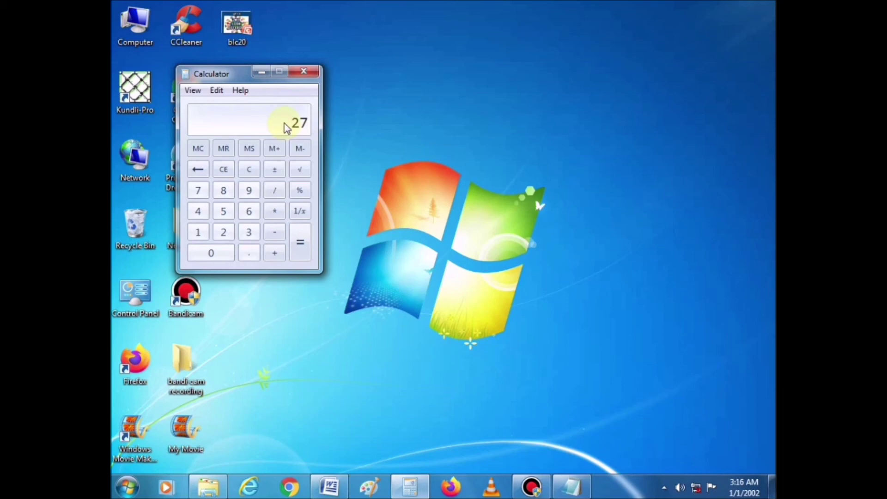
pyautogui.hotkey('alt', 'F4')
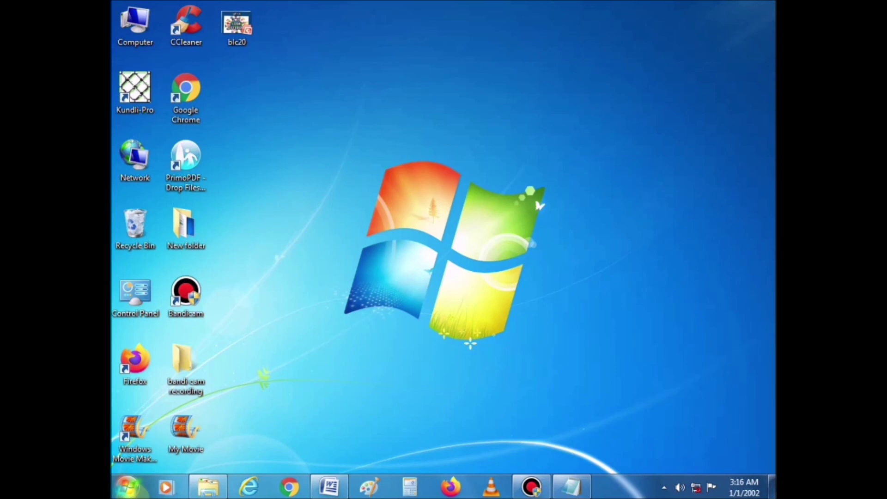
# - Open Sticky Notes from the Windows accessories and write "this is a sticky note. remind you of something" on the note
pyautogui.click(129, 491)
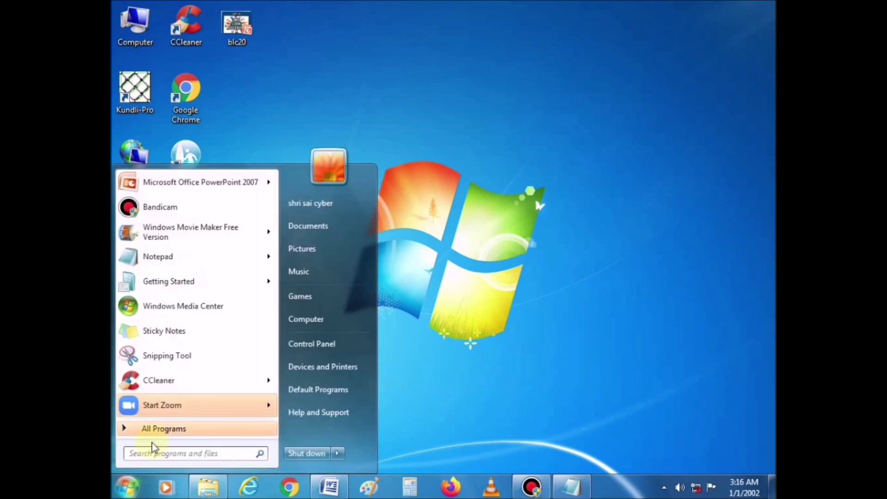
pyautogui.click(157, 429)
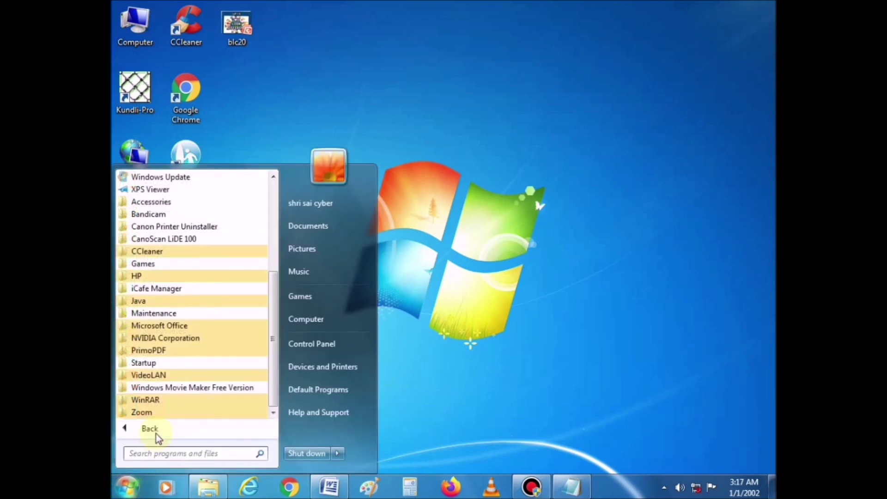
pyautogui.click(157, 201)
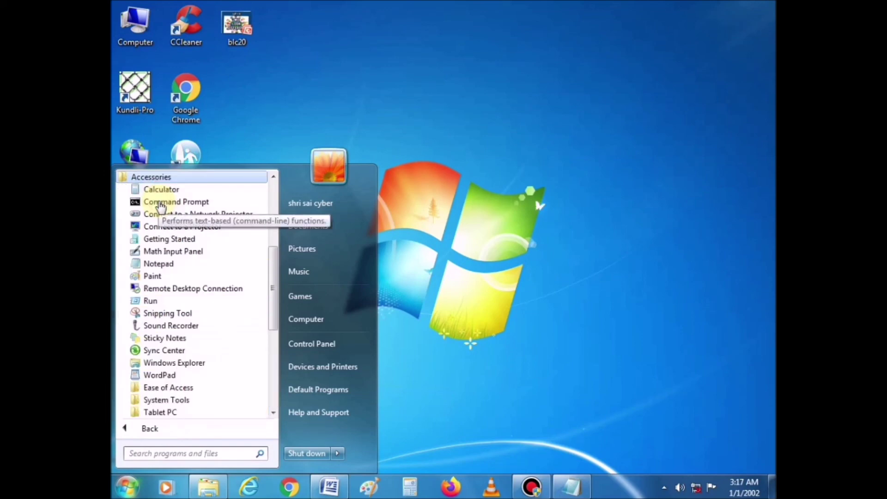
pyautogui.click(165, 339)
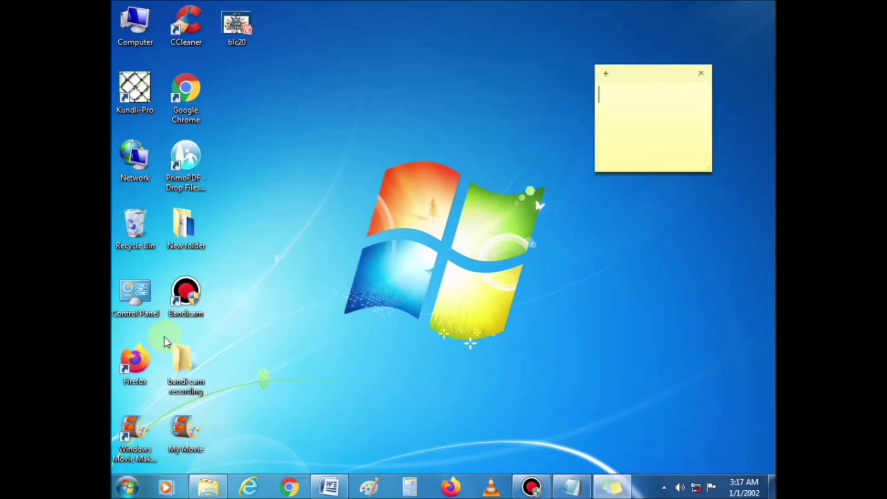
pyautogui.write('this is a sticky note. remind you of something')
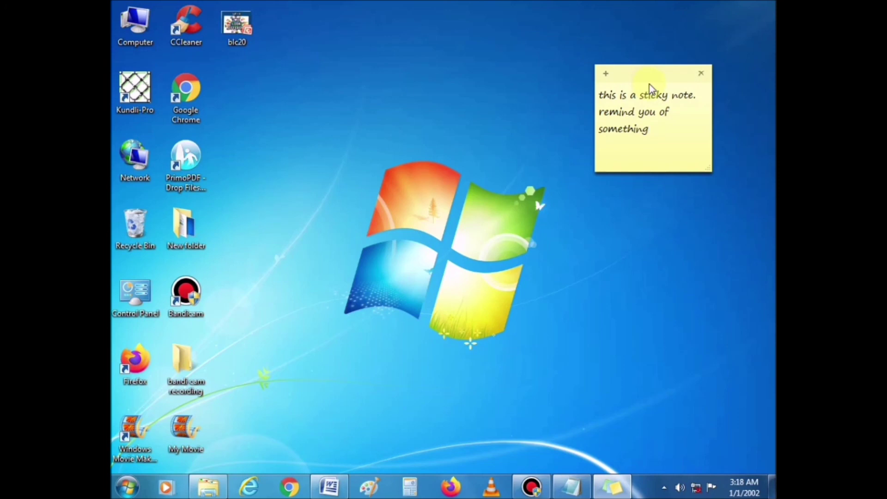
# - Resize the sticky note by its edges, enlarging it in width and height and shrinking it to fit its three lines of text
pyautogui.moveTo(597, 117); pyautogui.dragTo(488, 115)
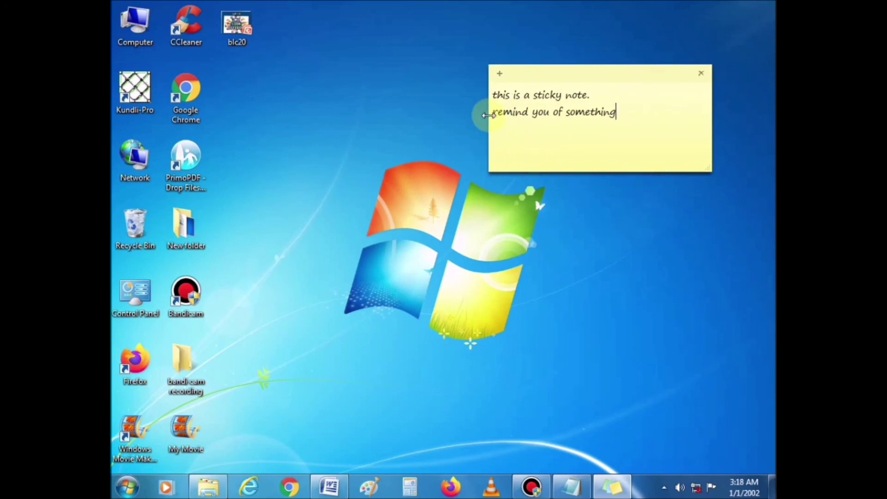
pyautogui.moveTo(596, 169); pyautogui.dragTo(596, 212)
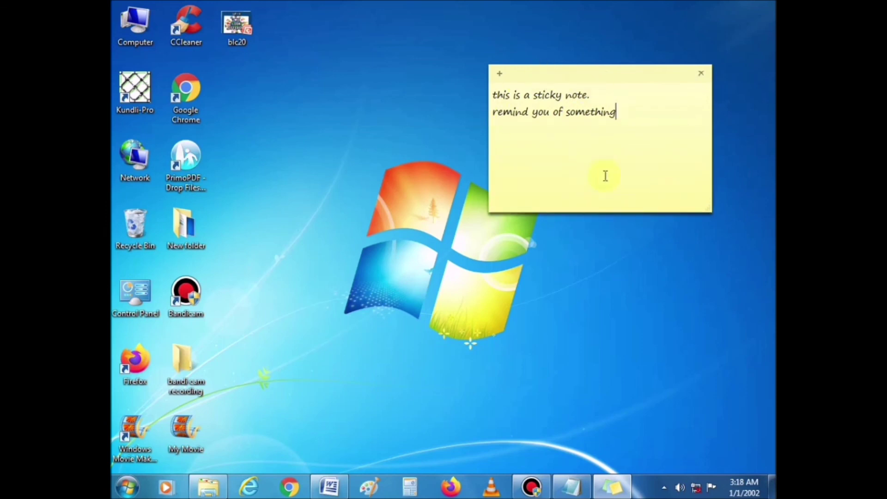
pyautogui.moveTo(711, 132); pyautogui.dragTo(613, 133)
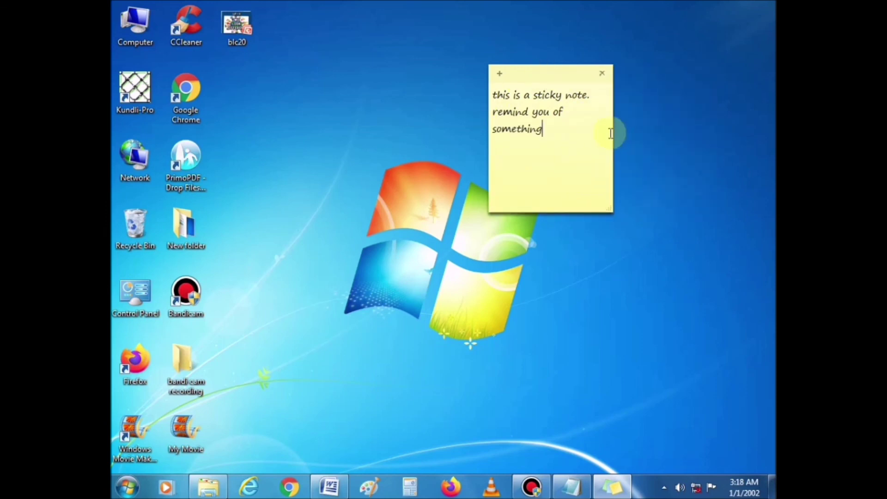
pyautogui.moveTo(538, 212); pyautogui.dragTo(567, 152)
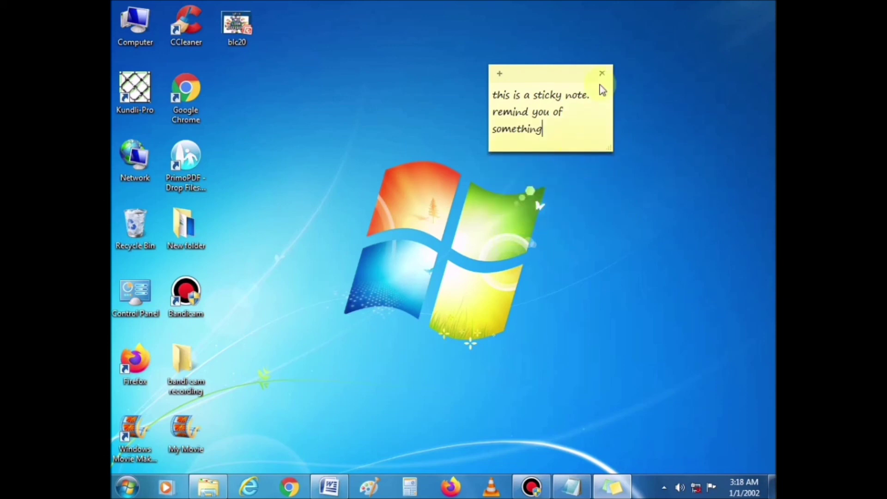
pyautogui.moveTo(612, 93); pyautogui.dragTo(708, 93)
pyautogui.moveTo(539, 113); pyautogui.dragTo(488, 115)
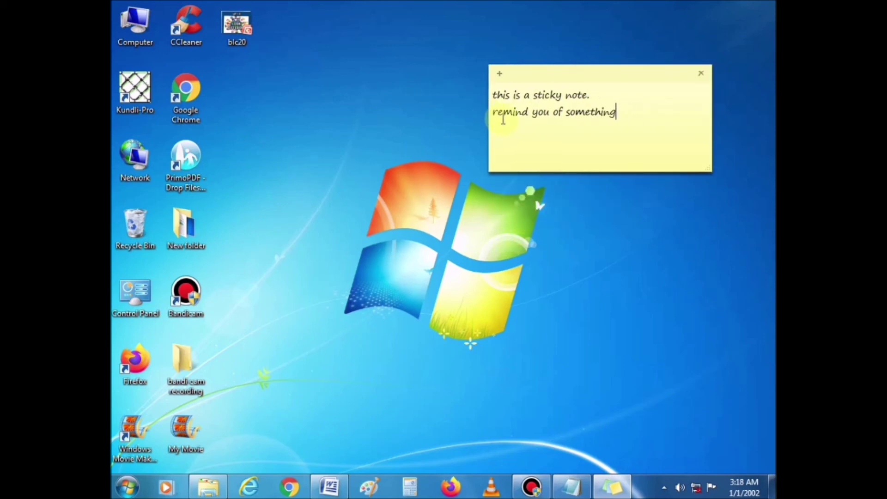
pyautogui.moveTo(597, 169); pyautogui.dragTo(599, 212)
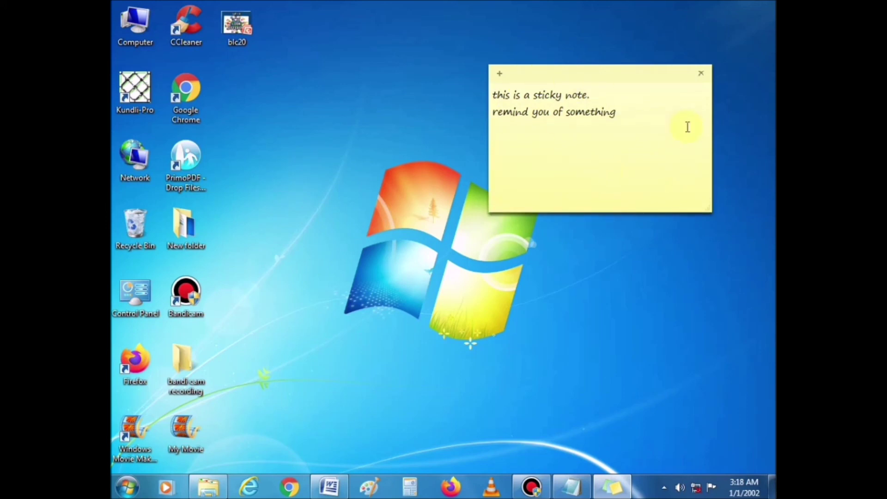
pyautogui.moveTo(710, 132); pyautogui.dragTo(610, 133)
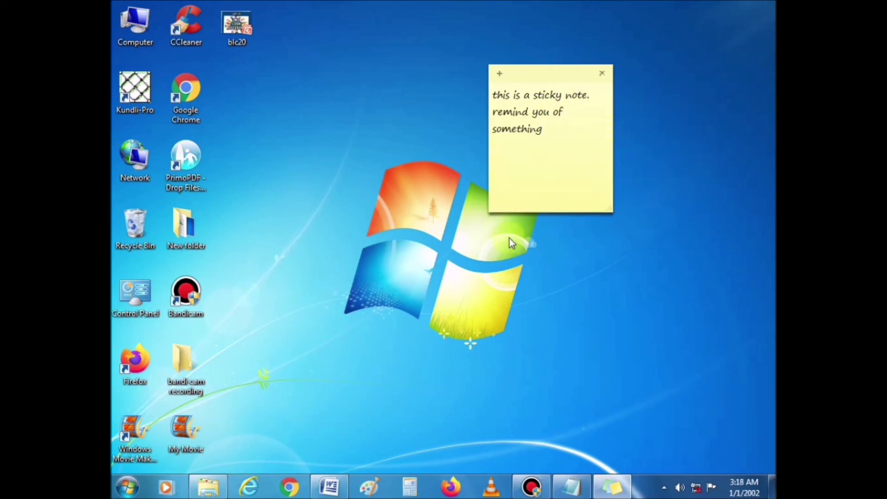
# - Delete the sticky note from the desktop and confirm the deletion
pyautogui.click(602, 74)
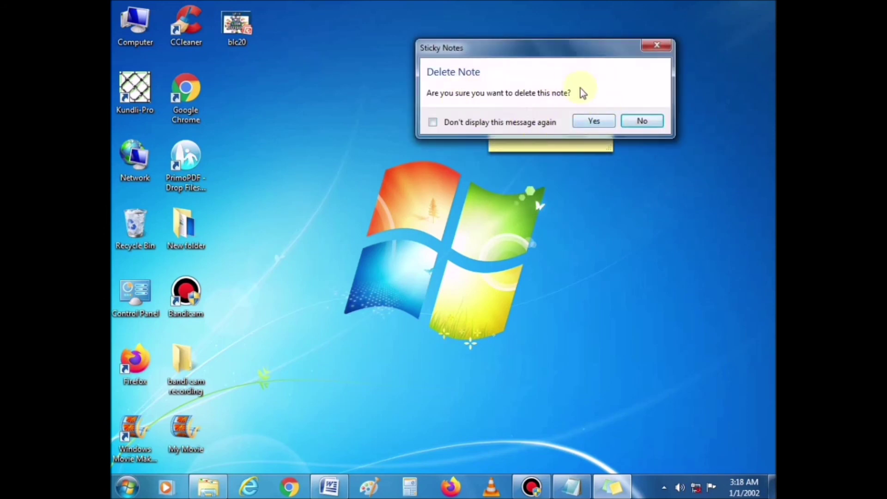
pyautogui.click(593, 121)
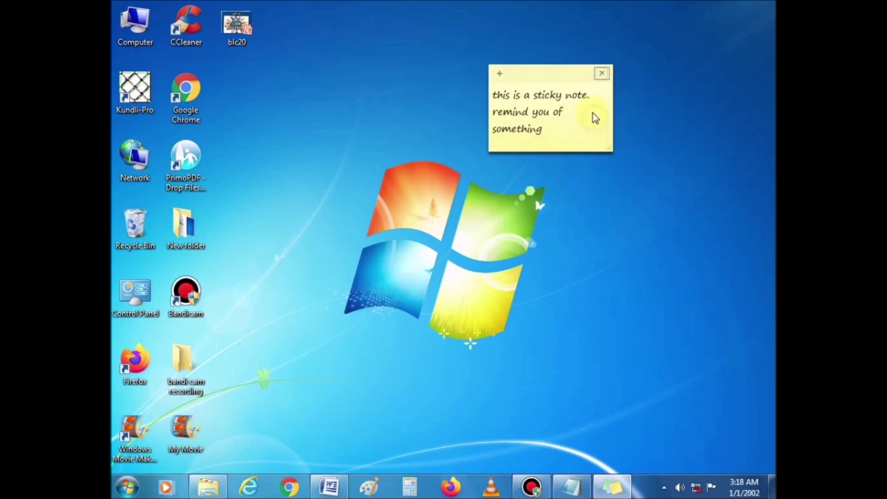